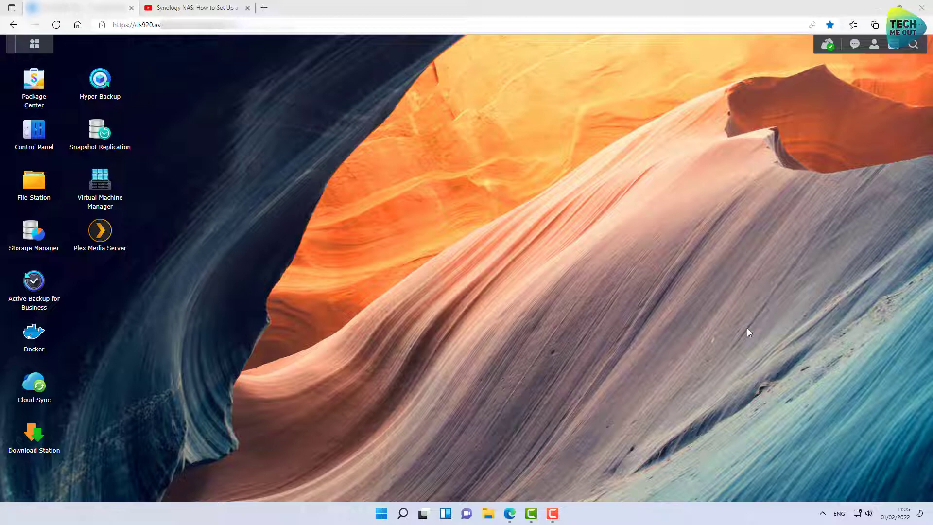
- Show Control Panel's Login Portal Applications list, where Virtual Machine Manager uses ports 14000/14001 and alias vmm
left_click(34, 141)
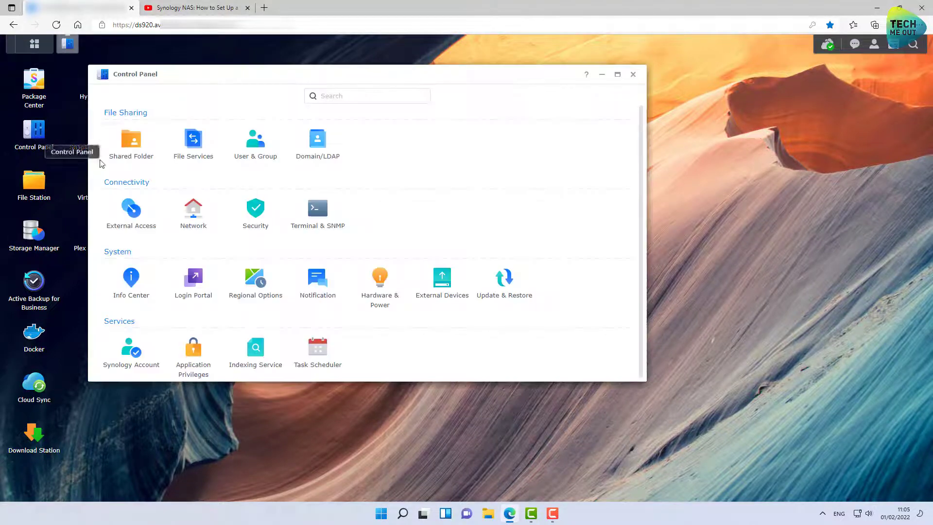
left_click(194, 282)
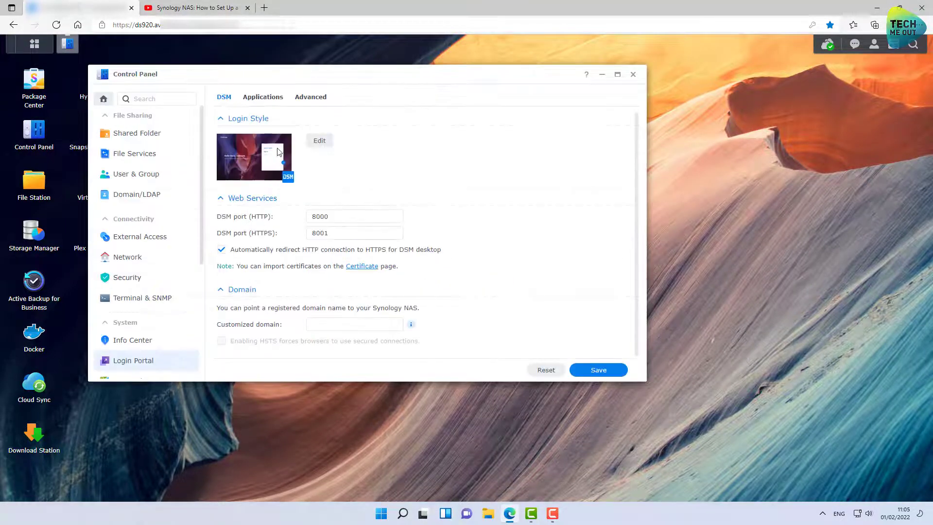
left_click(302, 101)
left_click(263, 97)
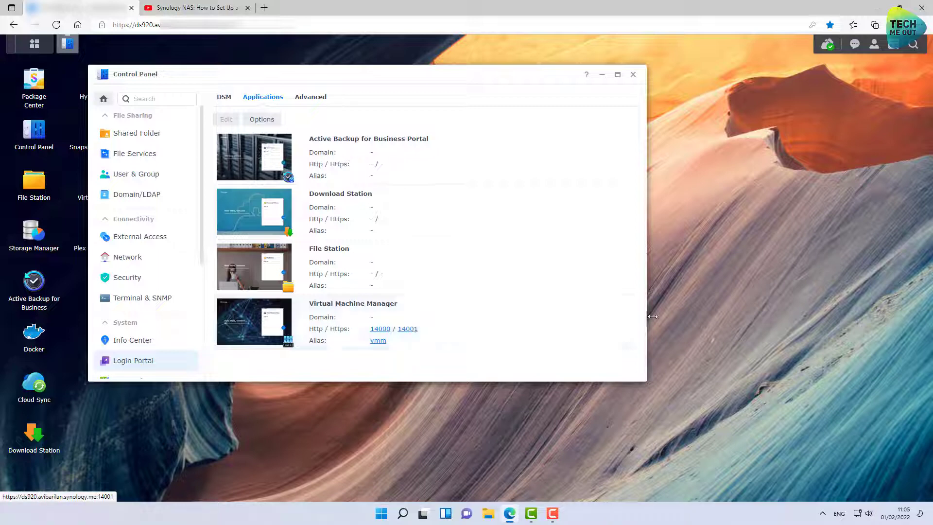
- In a new private window, sign in to Virtual Machine Manager through its vmm portal address with the admin credentials
key("ctrl+shift+n")
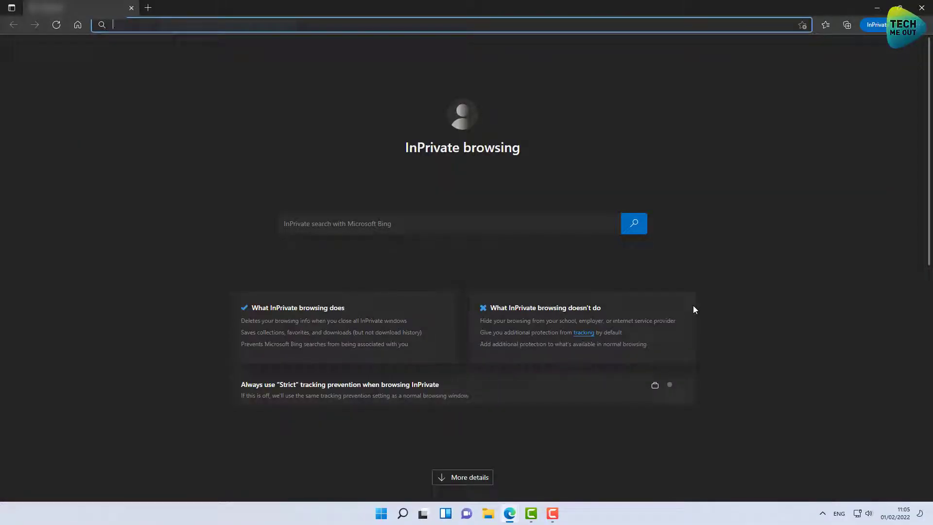
key("ctrl+v")
key("Return")
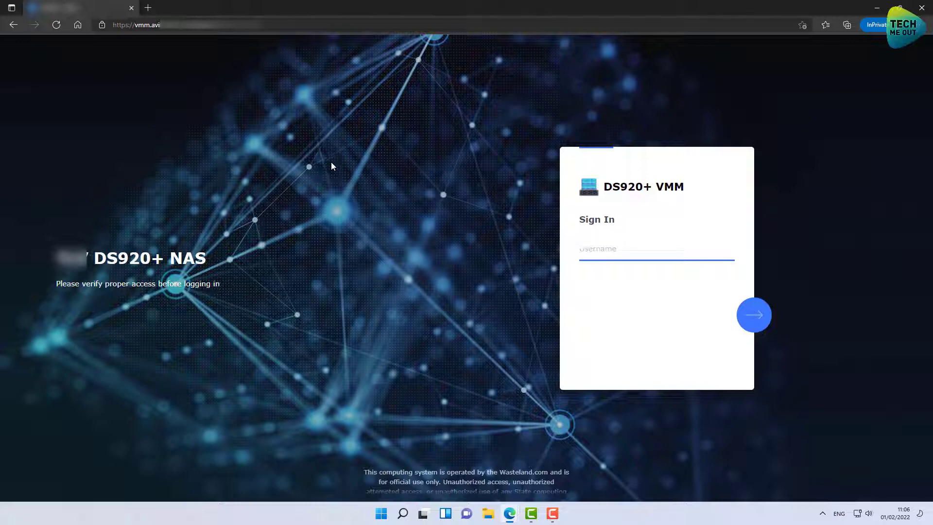
type("synadmin")
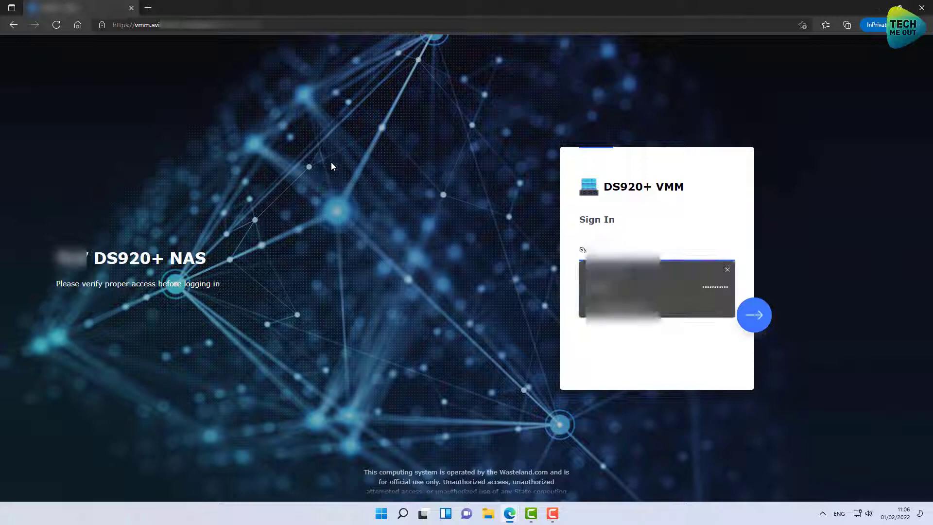
key("Return")
left_click(754, 316)
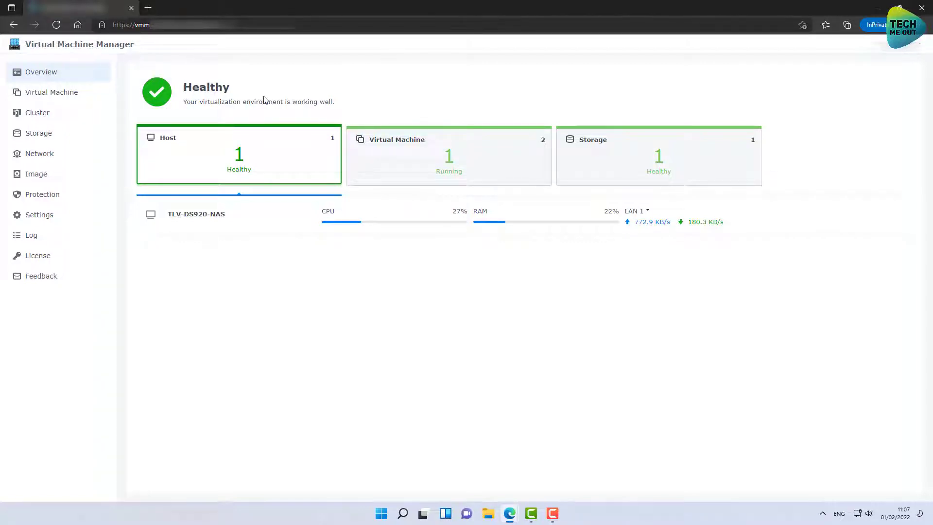
- Browse the Virtual Machine, Cluster, Storage, Network, Image and Protection pages, then return to Overview
left_click(69, 97)
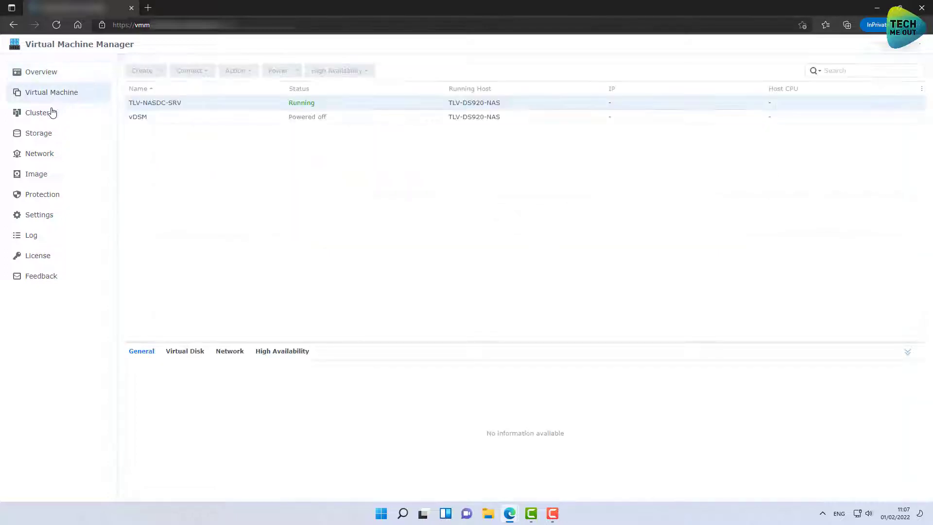
left_click(45, 113)
left_click(46, 135)
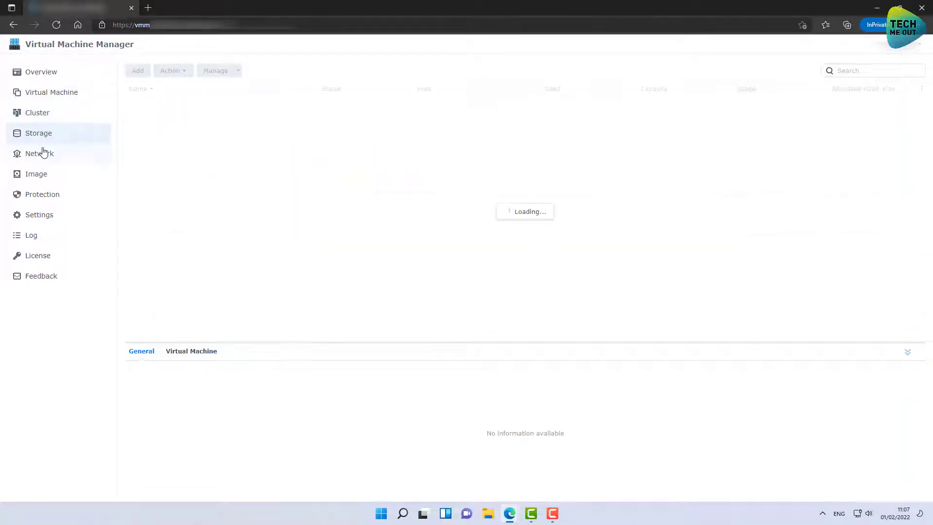
left_click(42, 155)
left_click(43, 176)
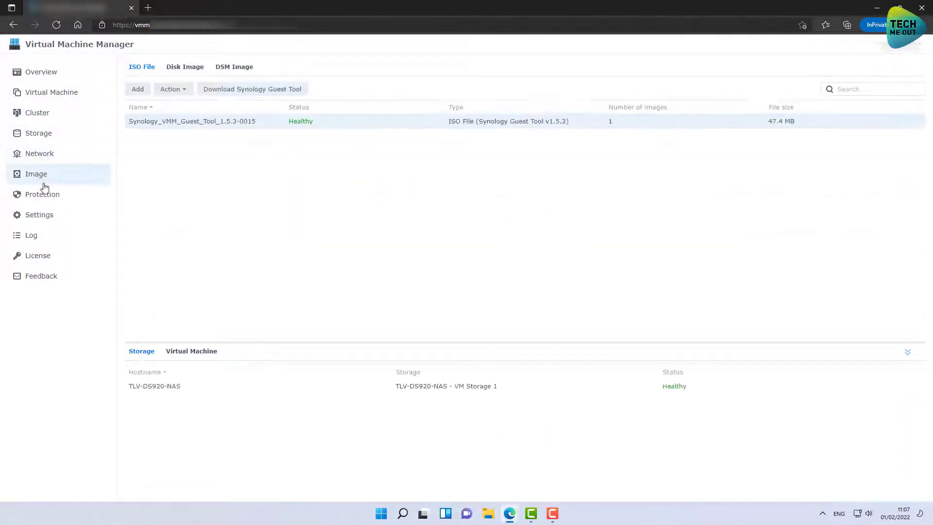
left_click(44, 198)
left_click(39, 82)
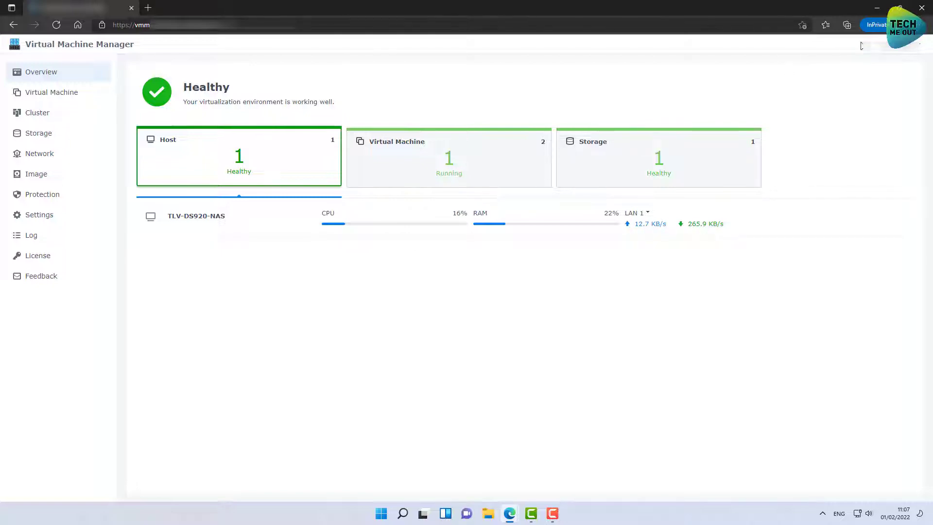
- Close the private window and Control Panel, reopen Login Portal Applications, and select Download Station
left_click(922, 7)
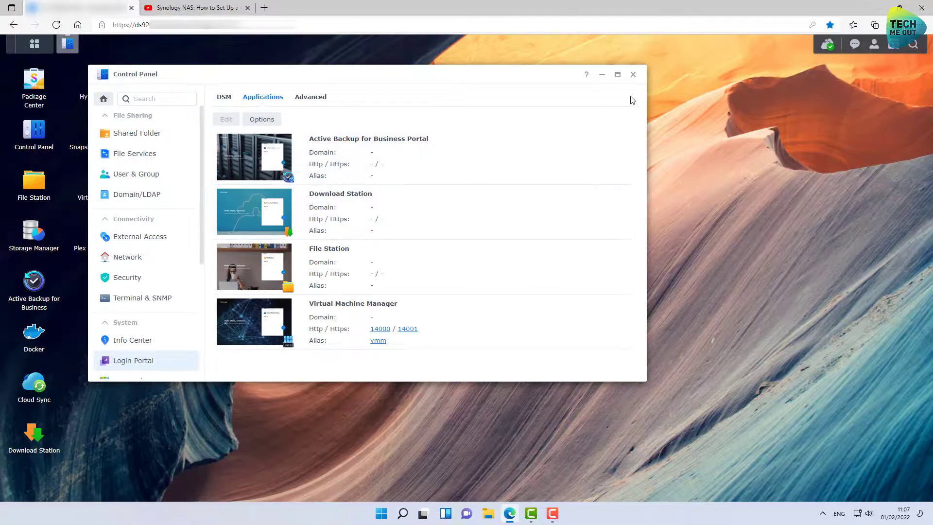
left_click(632, 75)
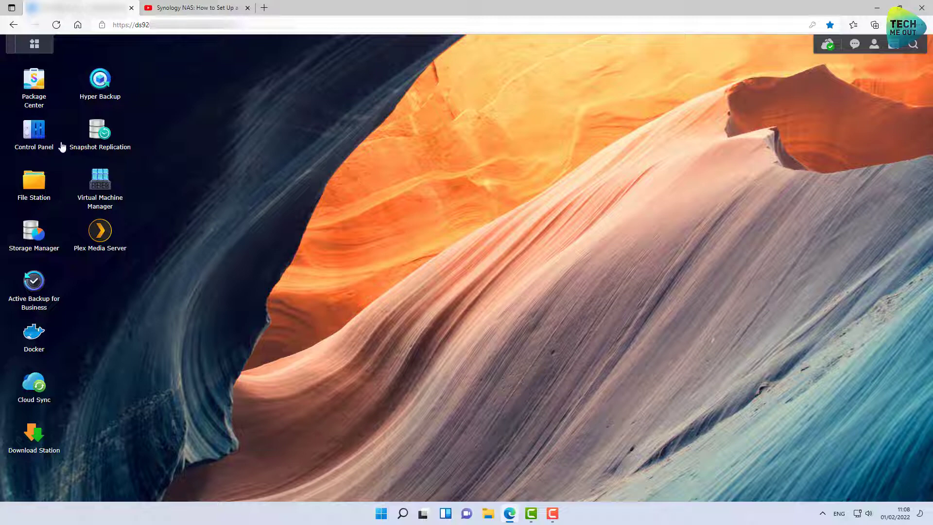
left_click(35, 133)
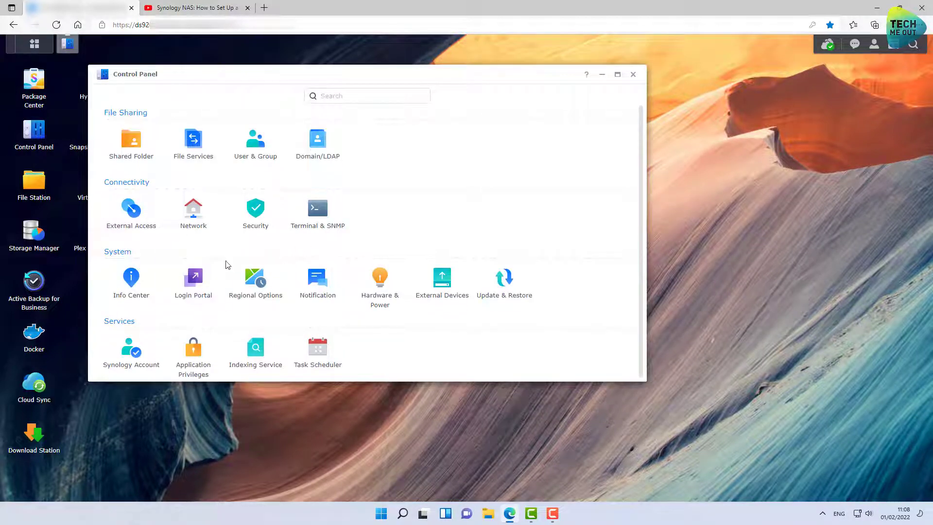
left_click(205, 280)
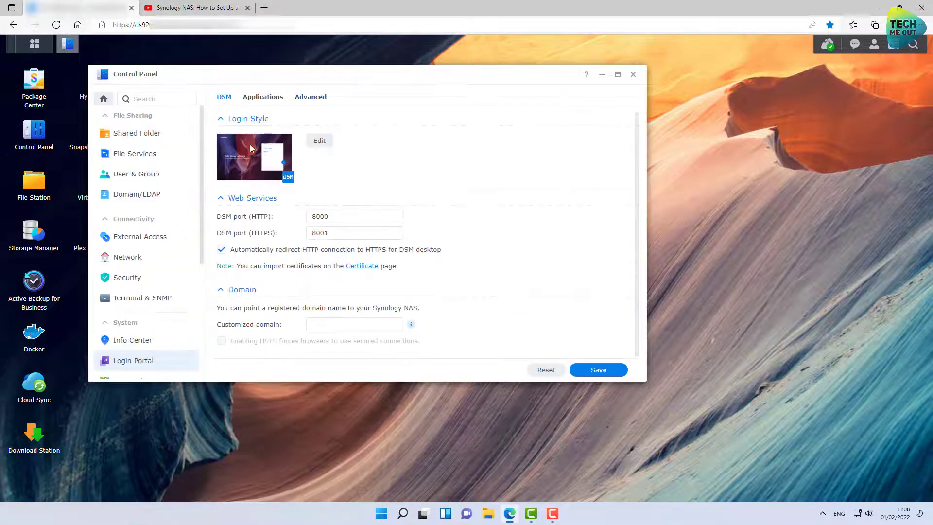
left_click(254, 99)
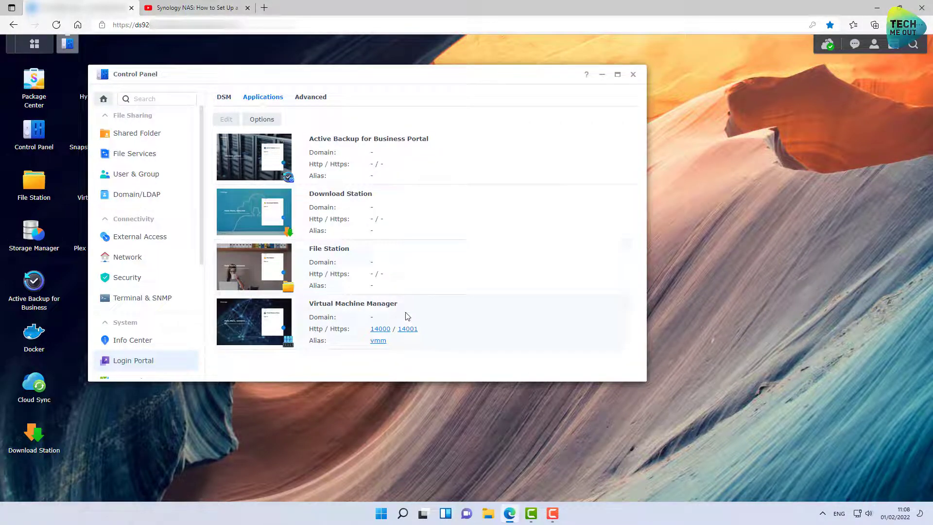
left_click(381, 214)
left_click(373, 202)
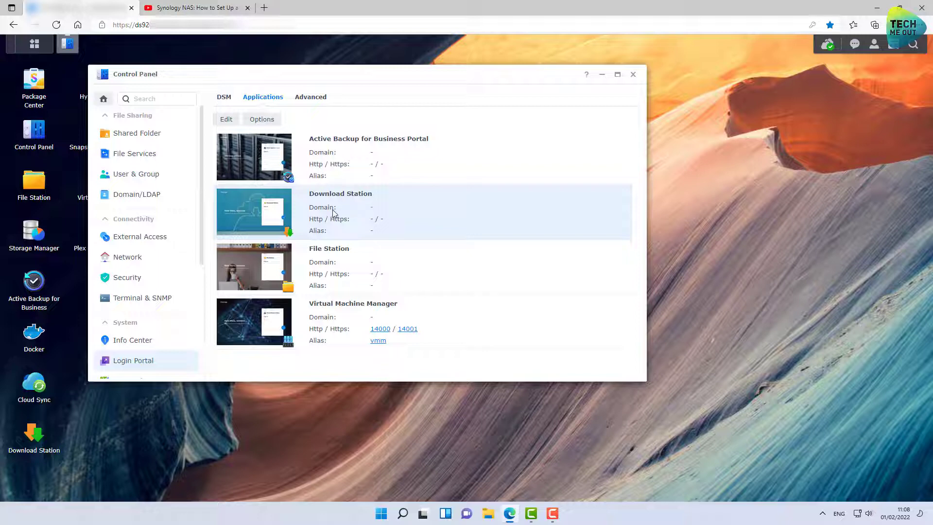
- Give Download Station's portal the alias download, HTTP port 15000 and HTTPS port 15001, and save
double_click(272, 212)
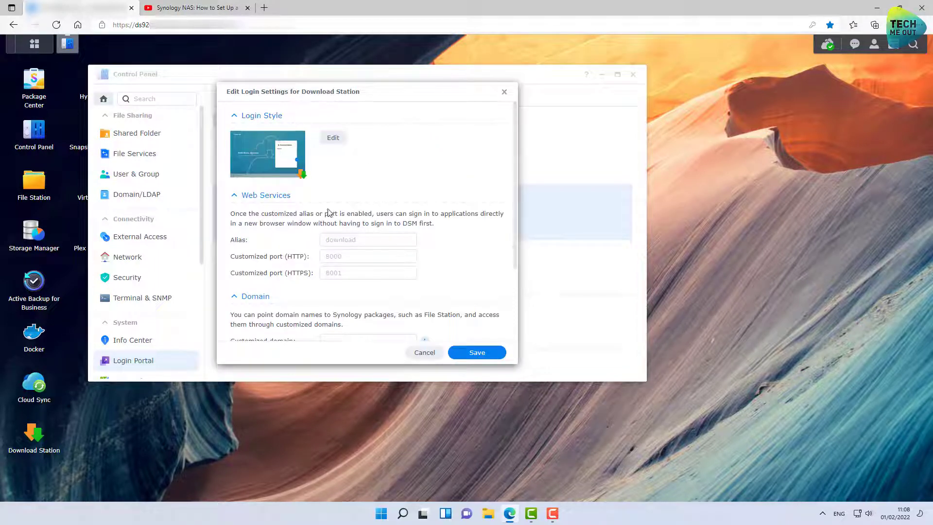
left_click(355, 237)
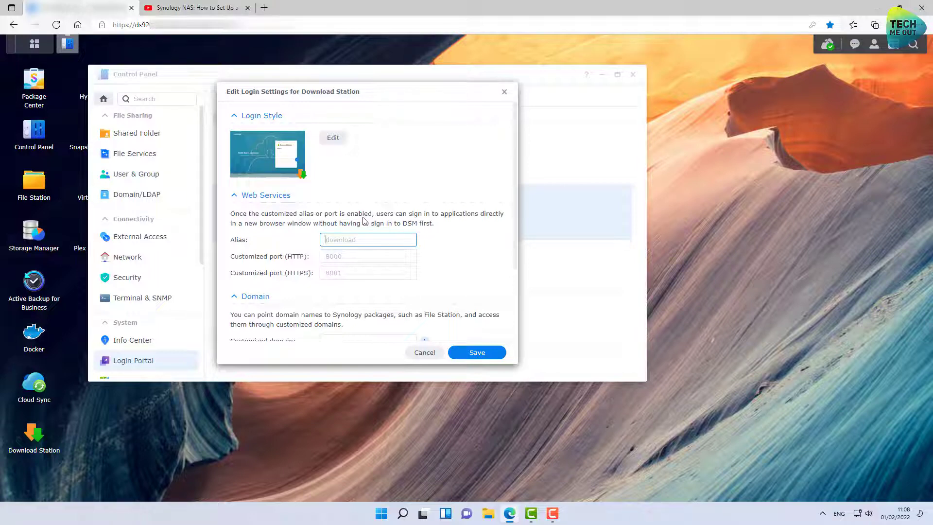
type("dow")
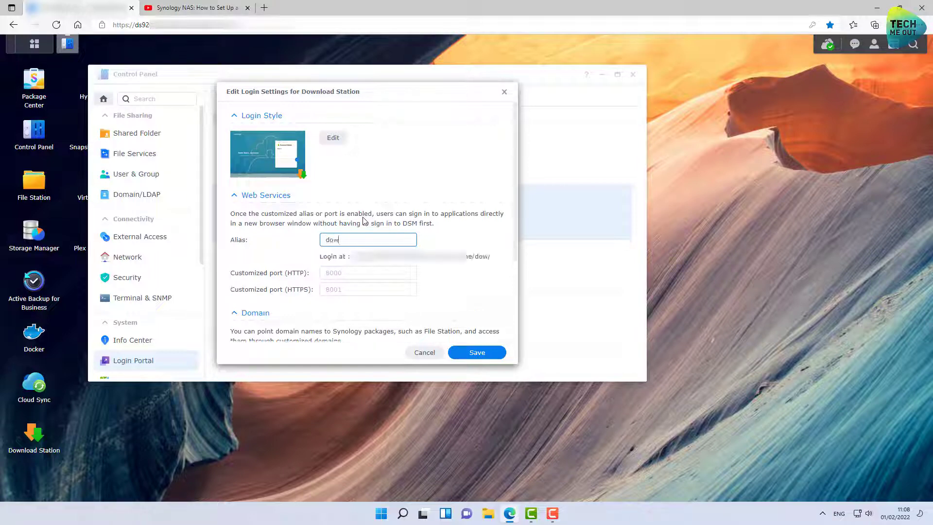
type("nload")
left_click(354, 269)
left_click(355, 272)
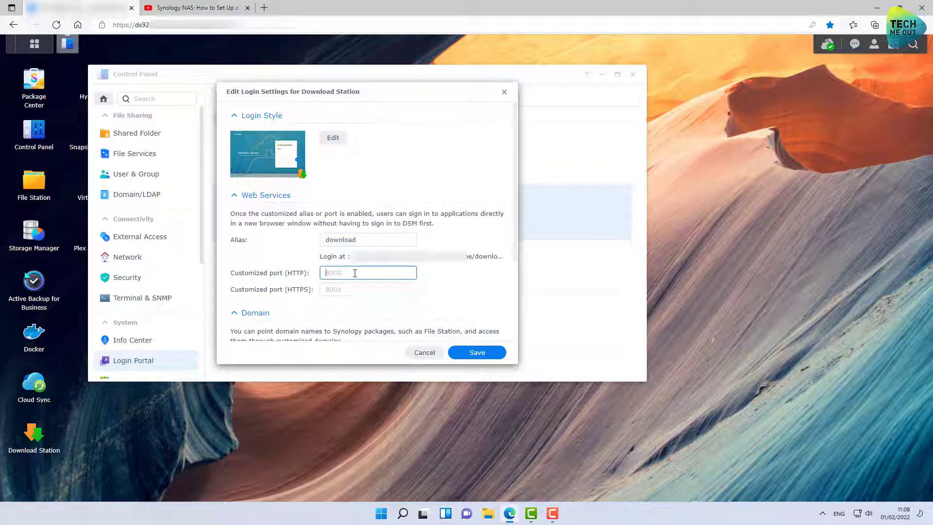
type("15000")
key("Tab")
type("15001")
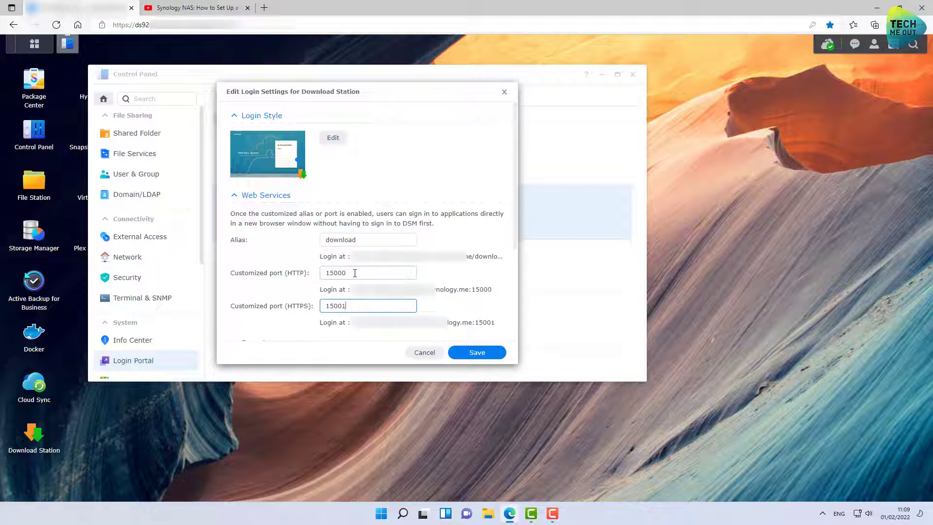
scroll(376, 265, "down", 3)
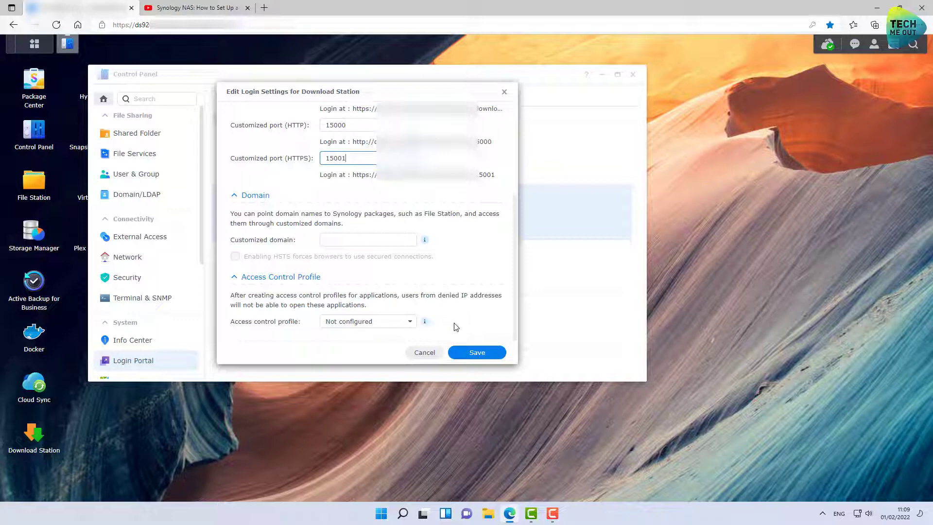
left_click(476, 353)
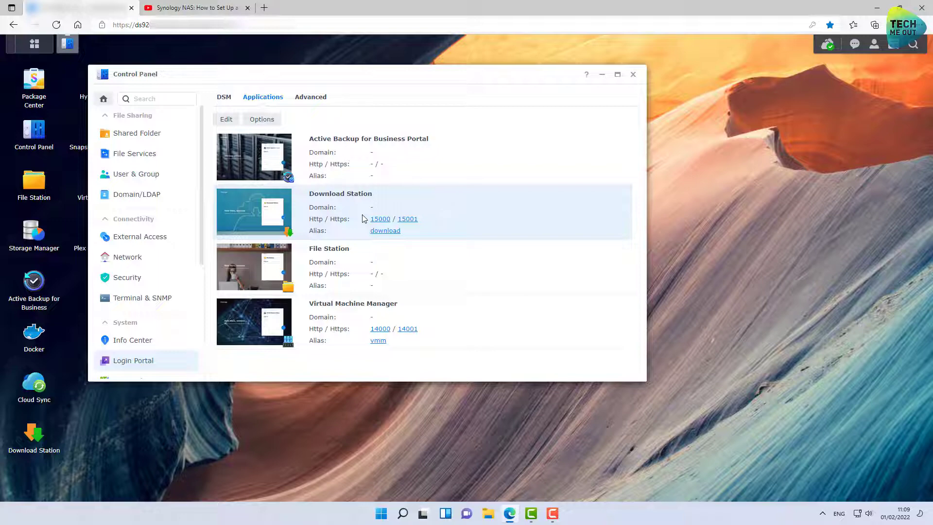
key("ctrl+shift+n")
type("19")
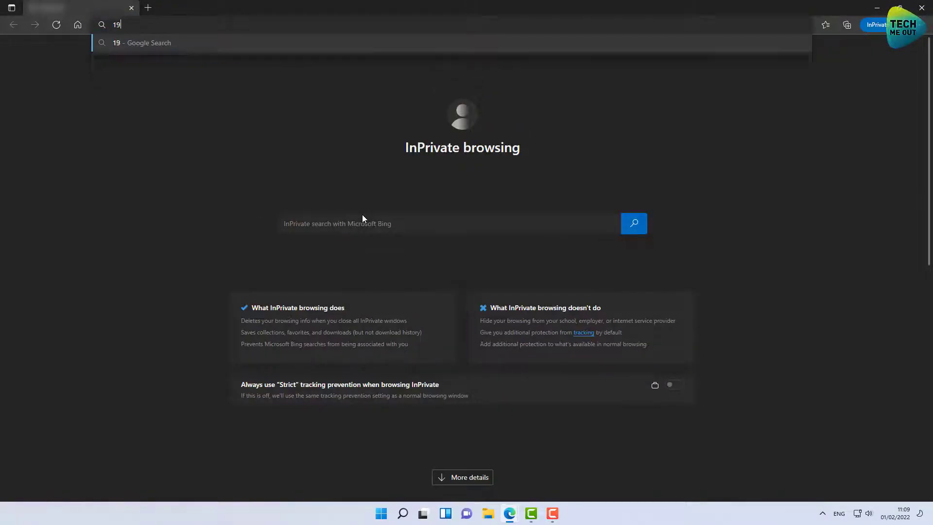
type("2.168.20")
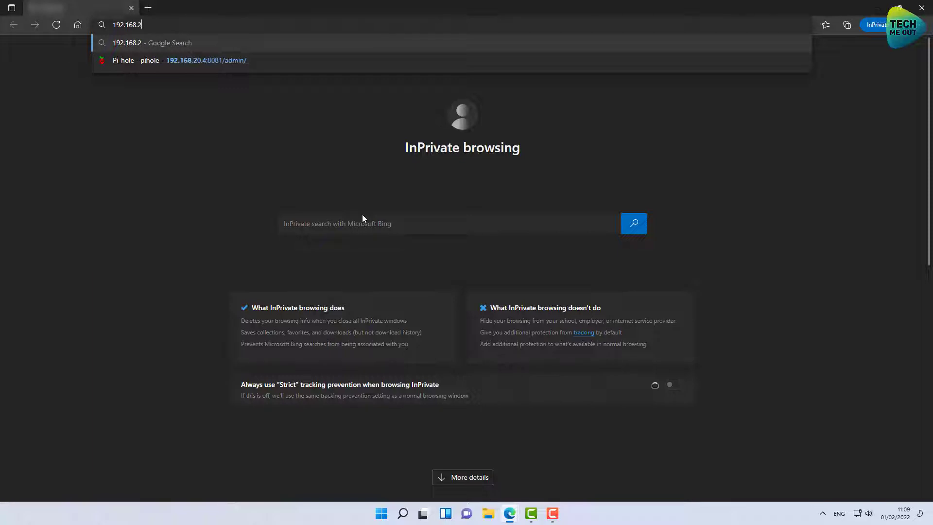
key("BackSpace")
key("BackSpace")
key("BackSpace")
key("BackSpace")
key("BackSpace")
key("BackSpace")
key("BackSpace")
key("BackSpace")
key("BackSpace")
key("BackSpace")
type("https://192.168.20.4")
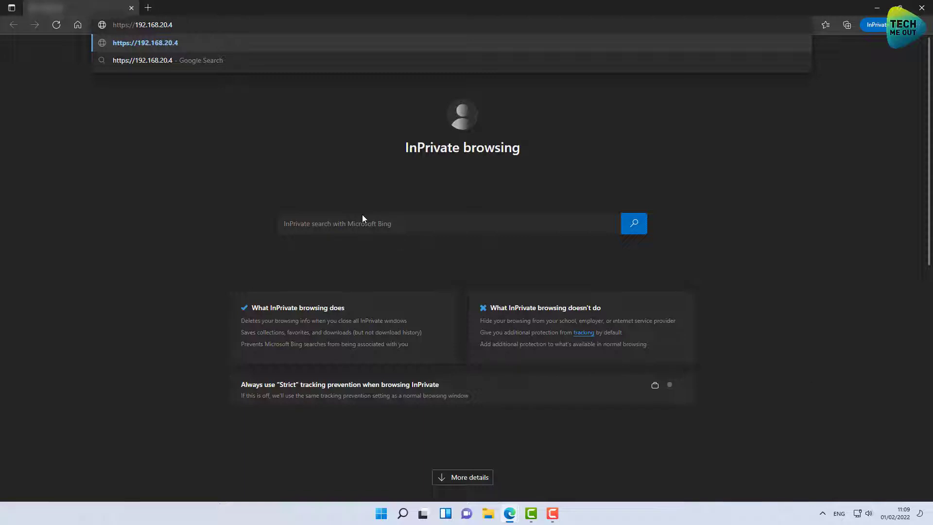
type("/download")
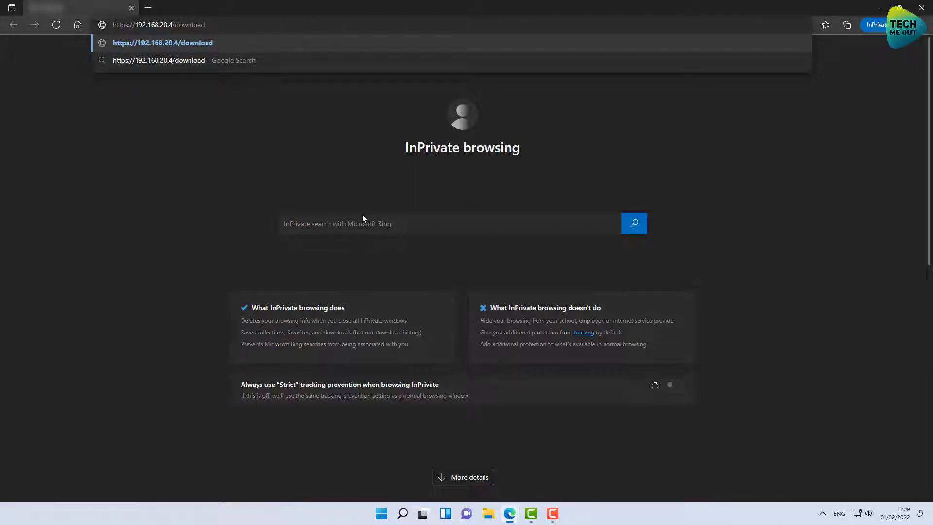
key("Return")
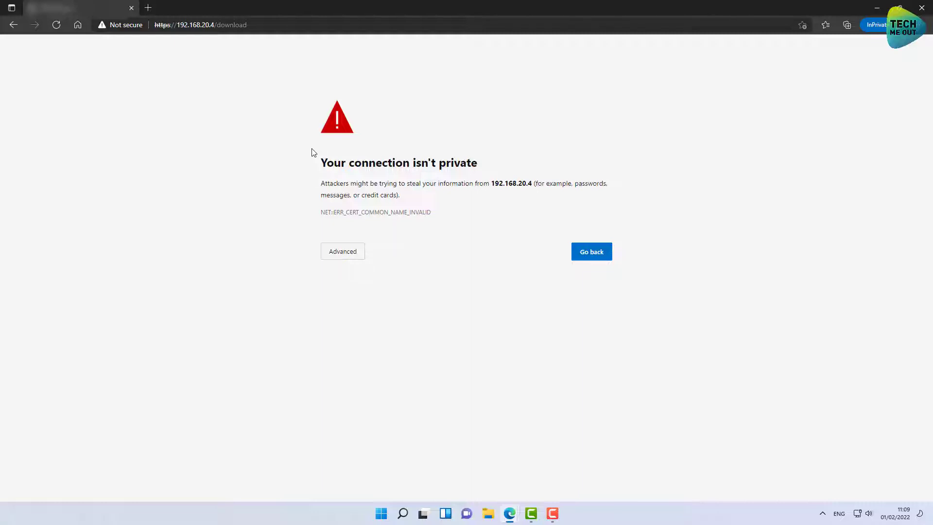
- Proceed past the certificate warning and submit the username on the sign-in page
left_click(343, 253)
left_click(348, 329)
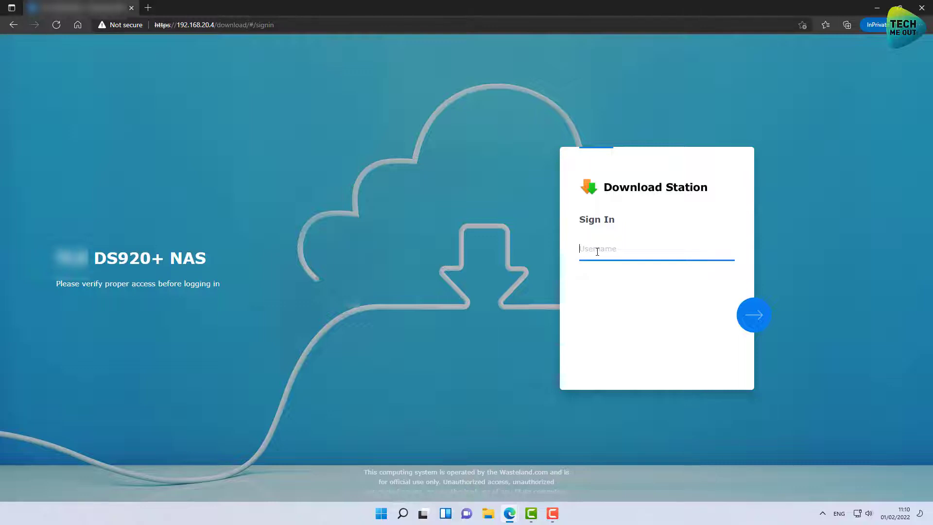
type("s")
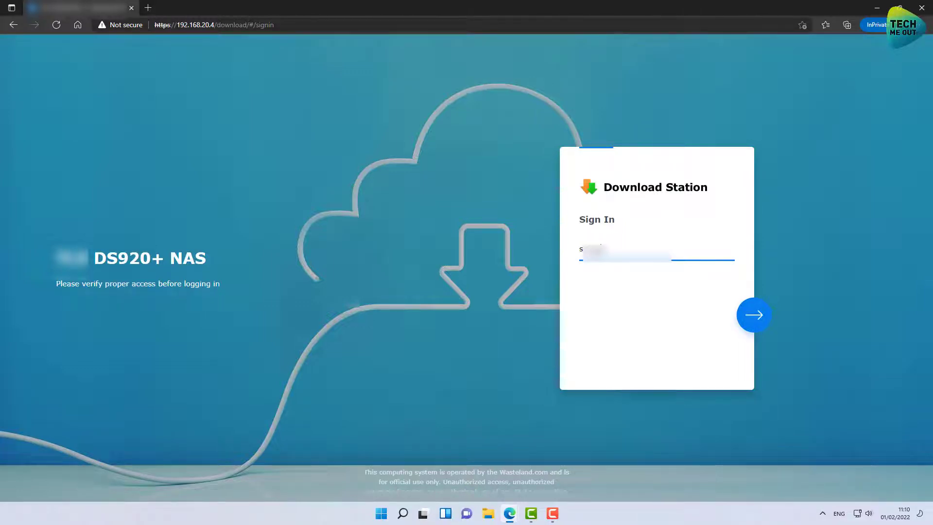
key("Return")
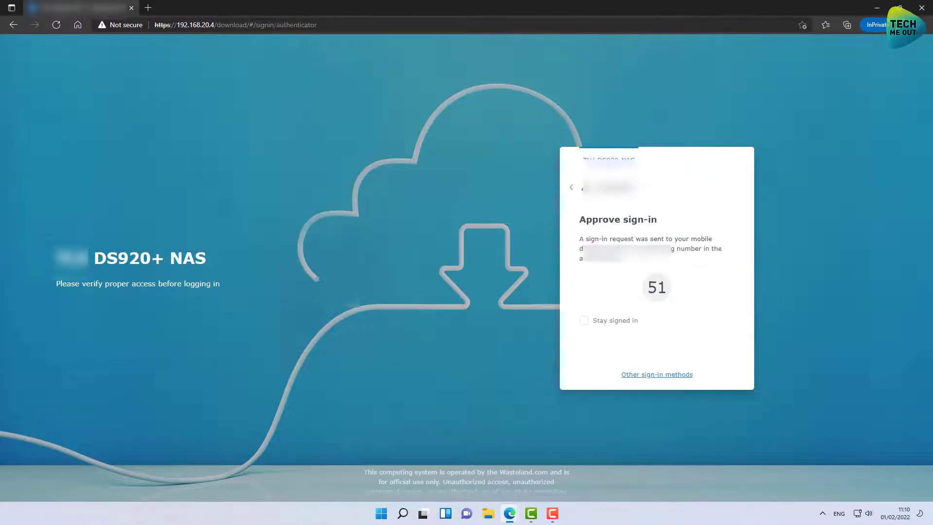
- Switch to password sign-in under other methods and enter the account password
left_click(673, 378)
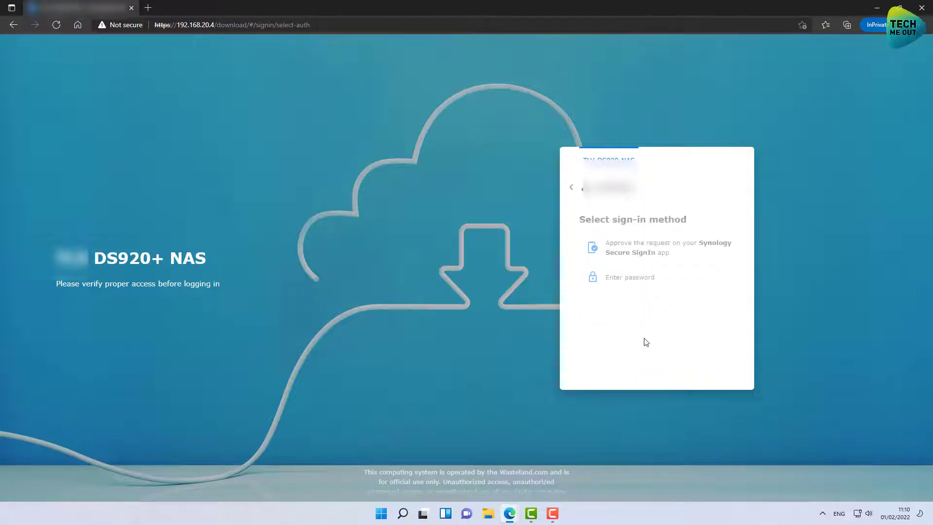
left_click(619, 278)
type("****")
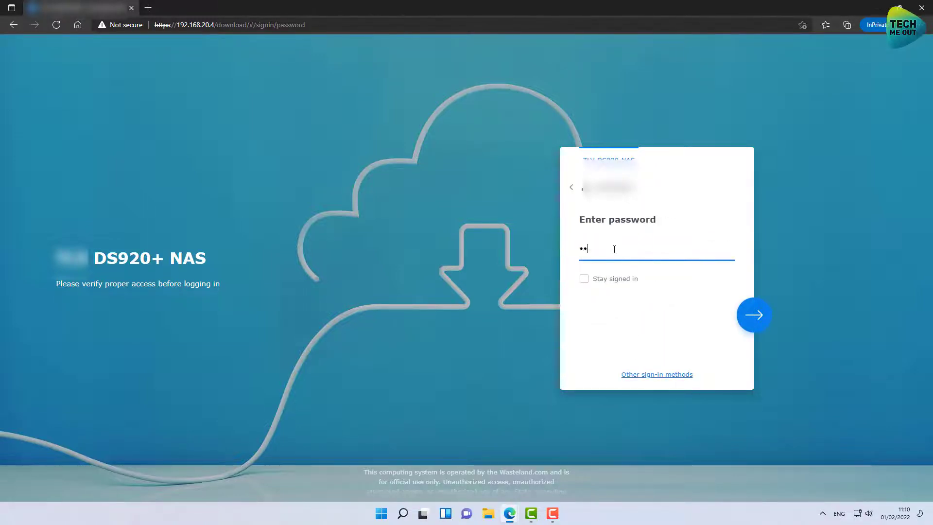
type("*******")
key("Return")
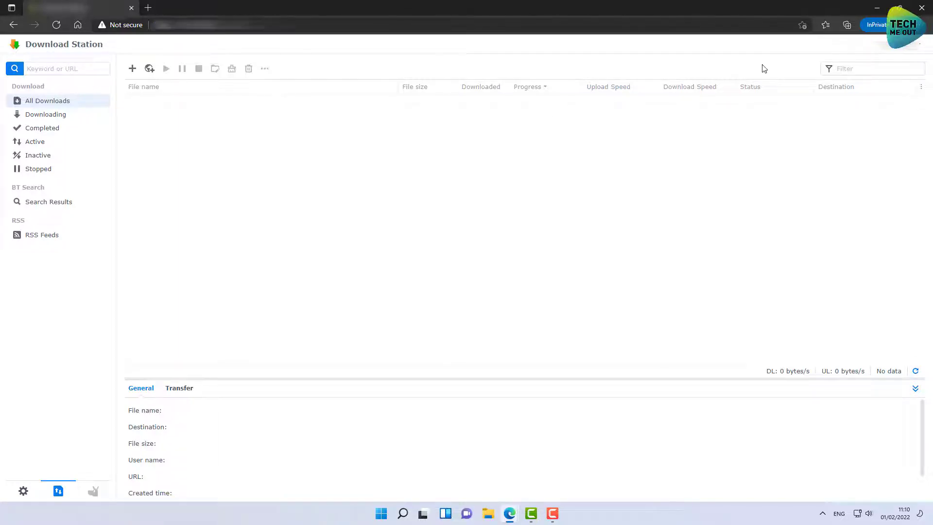
- Close the private Download Station window
left_click(922, 8)
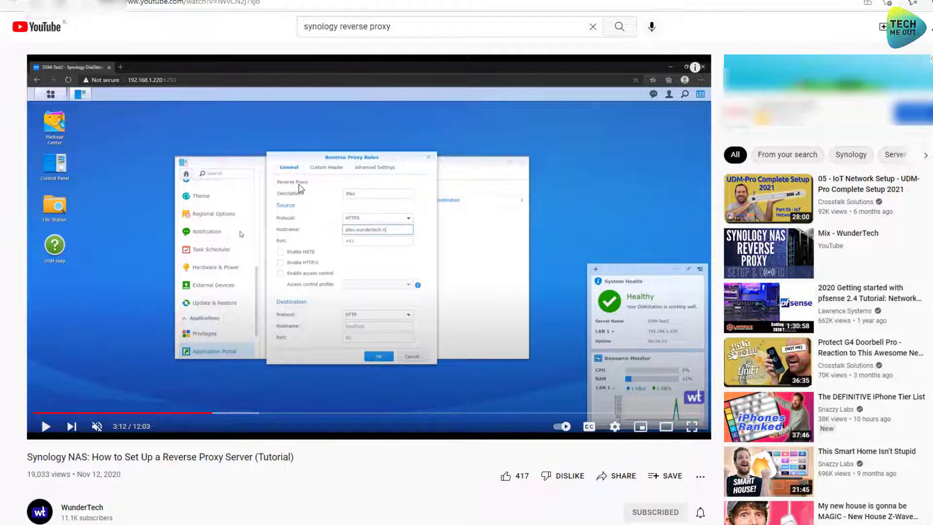
- Play the reverse proxy tutorial and pause it at 3:55 on the rule settings
left_click(242, 233)
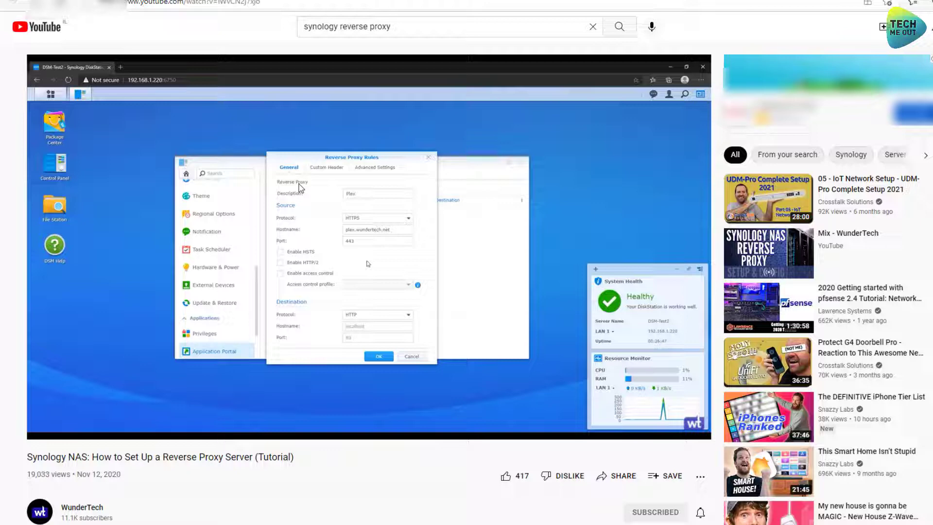
left_click(368, 264)
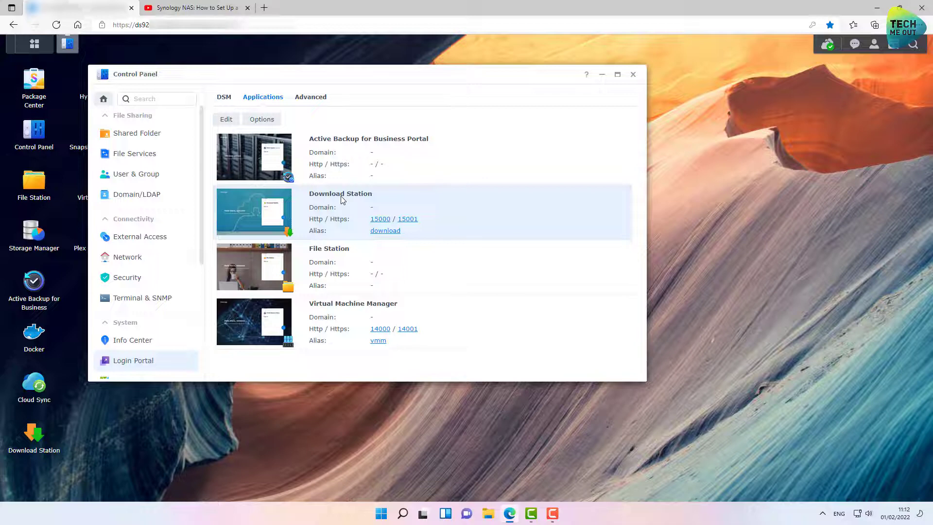
- Open the Reverse Proxy rules list from Login Portal's Advanced tab
left_click(316, 104)
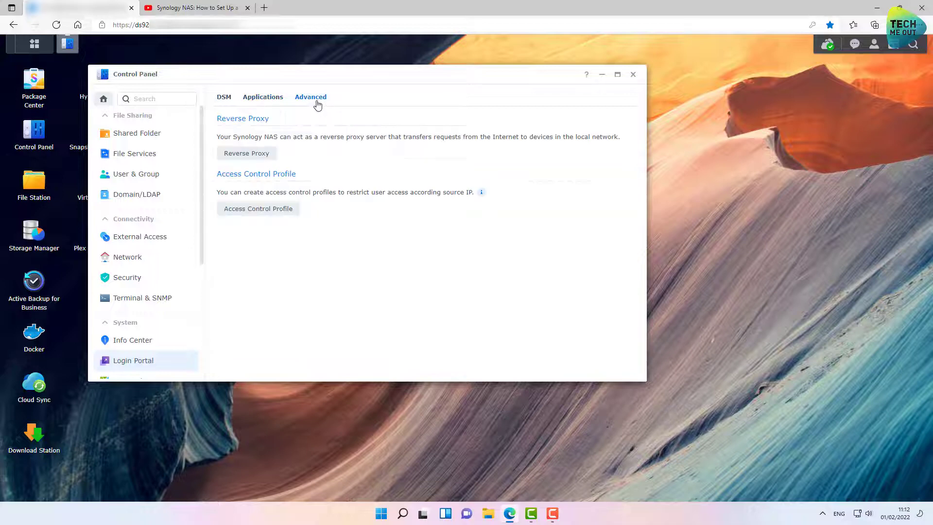
left_click(238, 153)
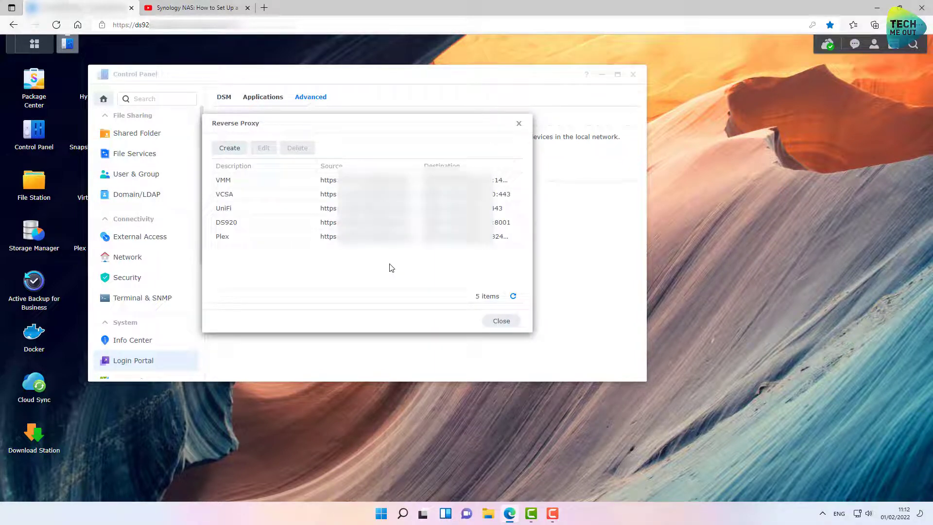
- Create a reverse proxy rule named Download with an HTTPS source on the download hostname, port 443
left_click(230, 147)
left_click(364, 141)
type("Download")
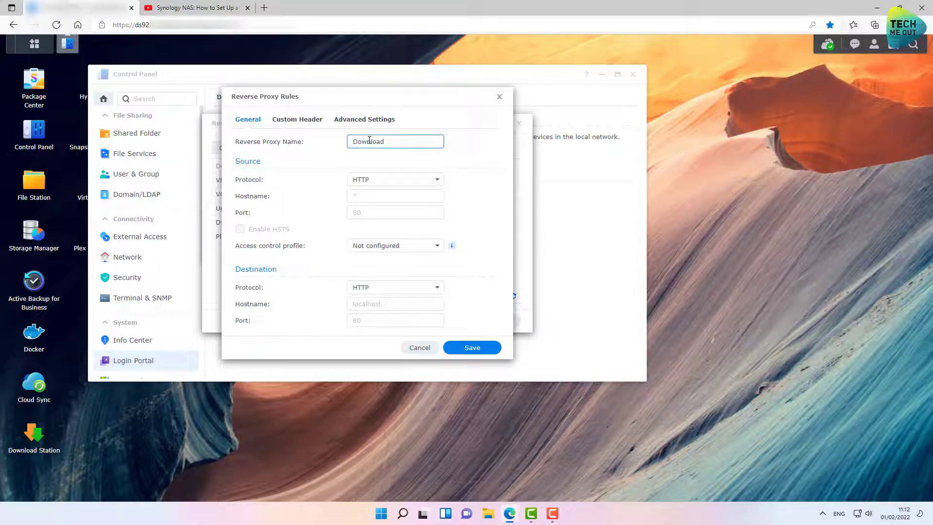
left_click(397, 181)
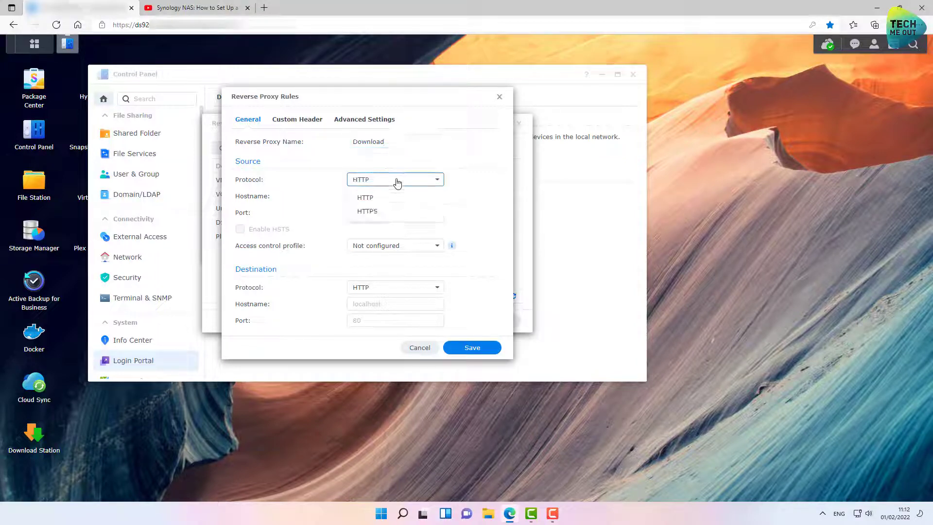
left_click(376, 211)
left_click(373, 198)
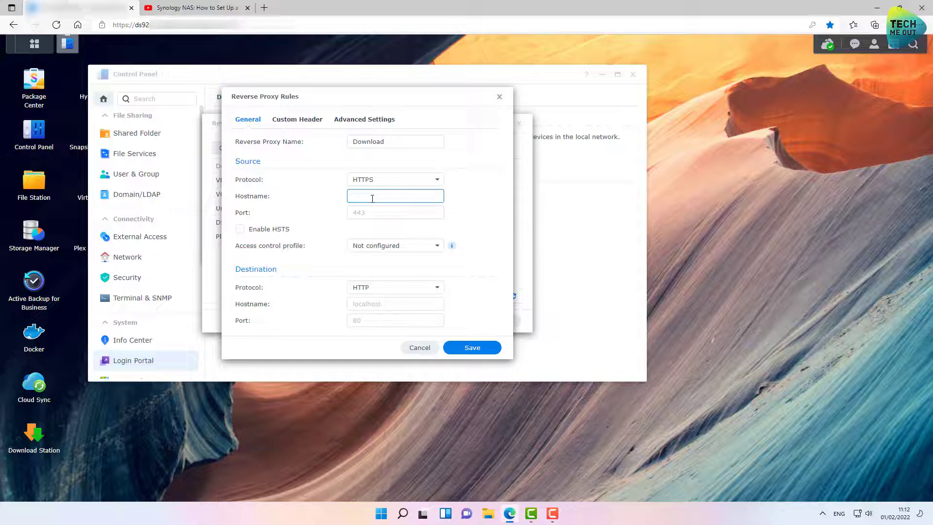
type("download.a")
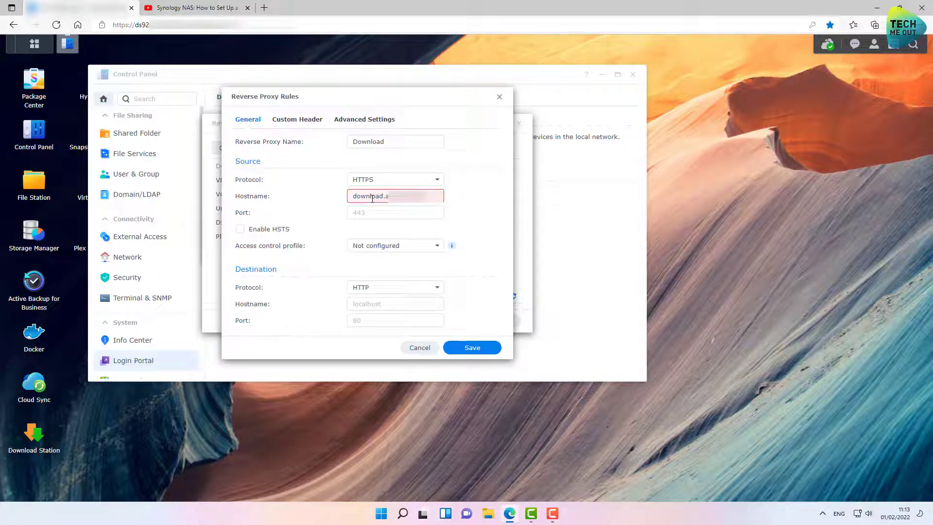
type("vilaril")
key("Tab")
type("443")
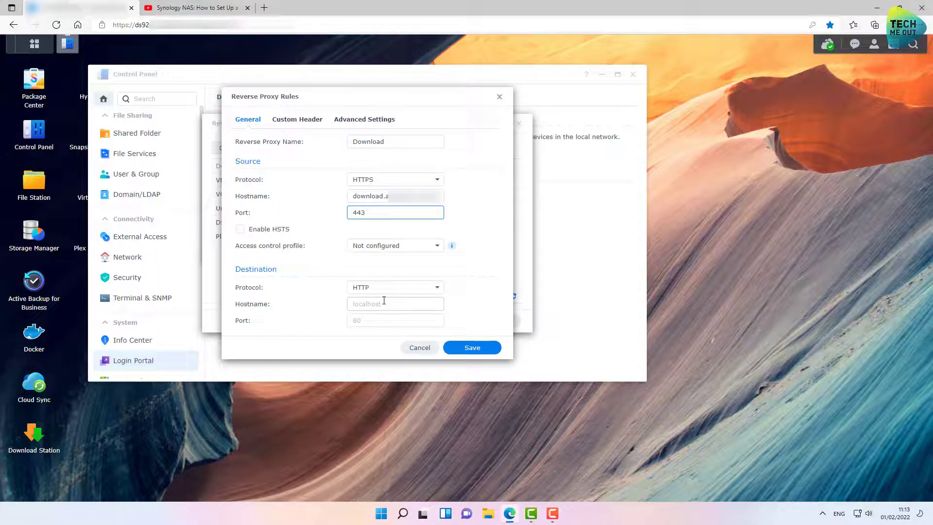
- Point the rule at HTTPS destination 192.168.20.4 port 15001, save it, and return to the portal list
left_click(385, 302)
type("192.")
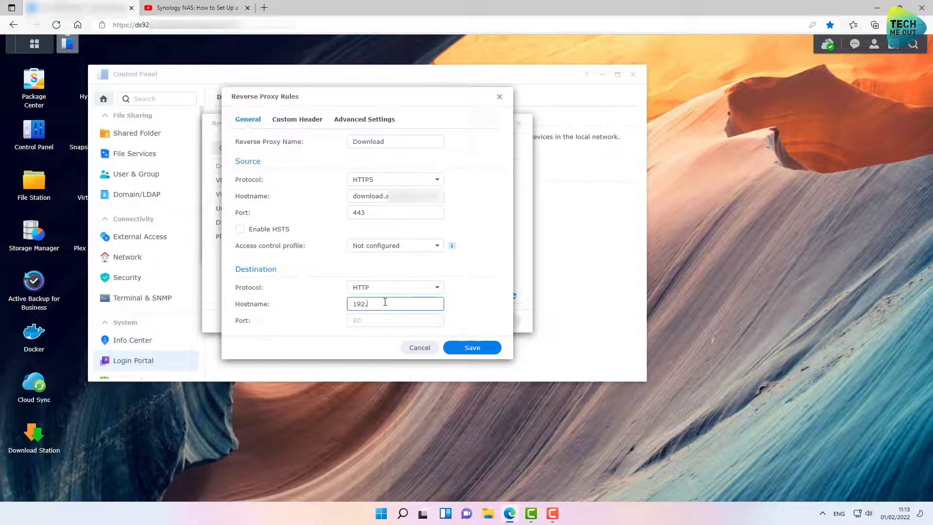
type("168.20.4")
left_click(393, 325)
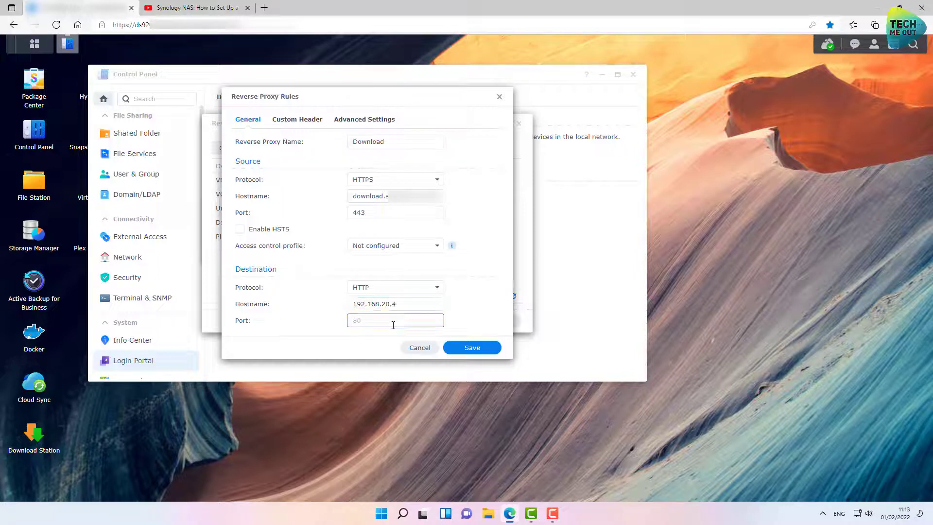
type("15000")
left_click(381, 287)
left_click(375, 318)
left_click(382, 321)
left_click(470, 348)
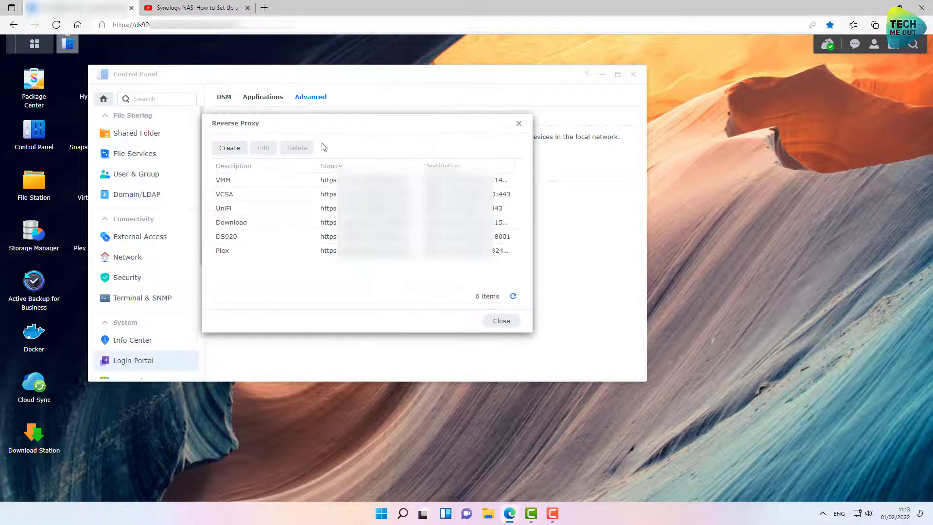
left_click(501, 321)
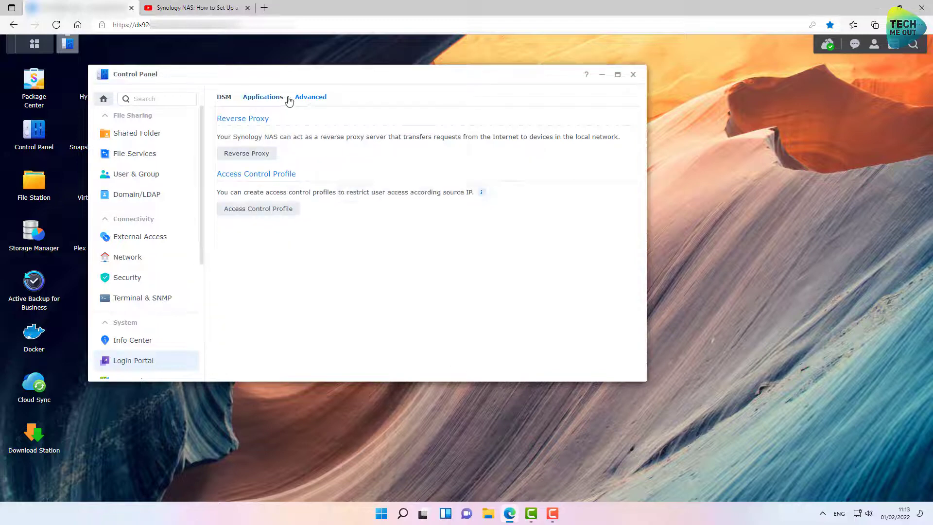
left_click(272, 99)
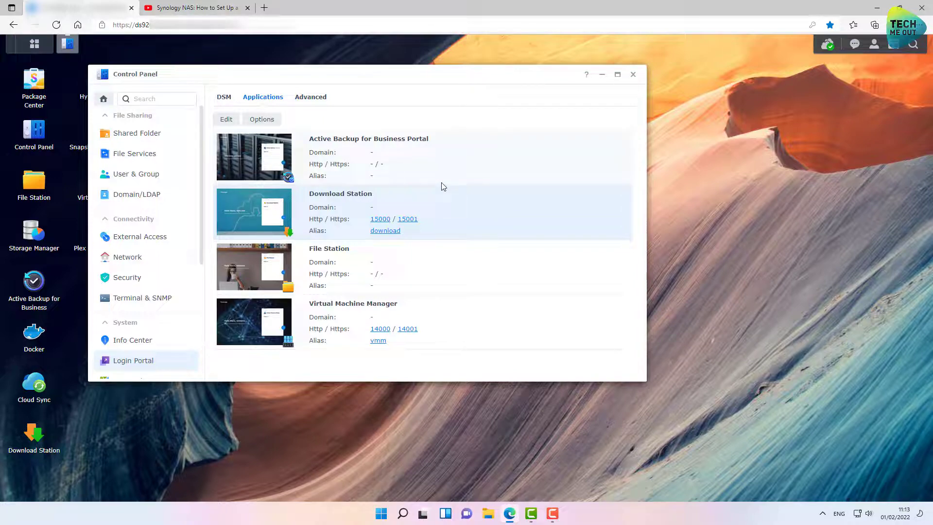
key("ctrl+shift+n")
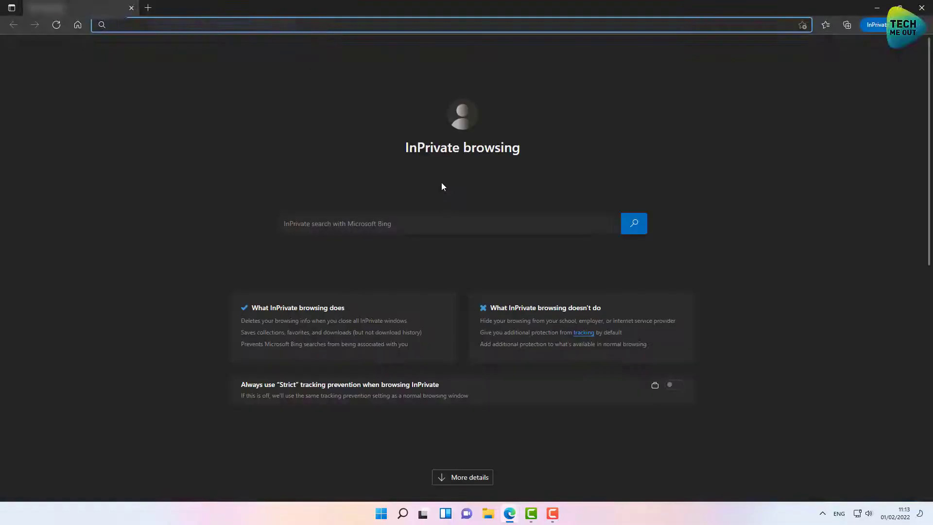
type("htpp")
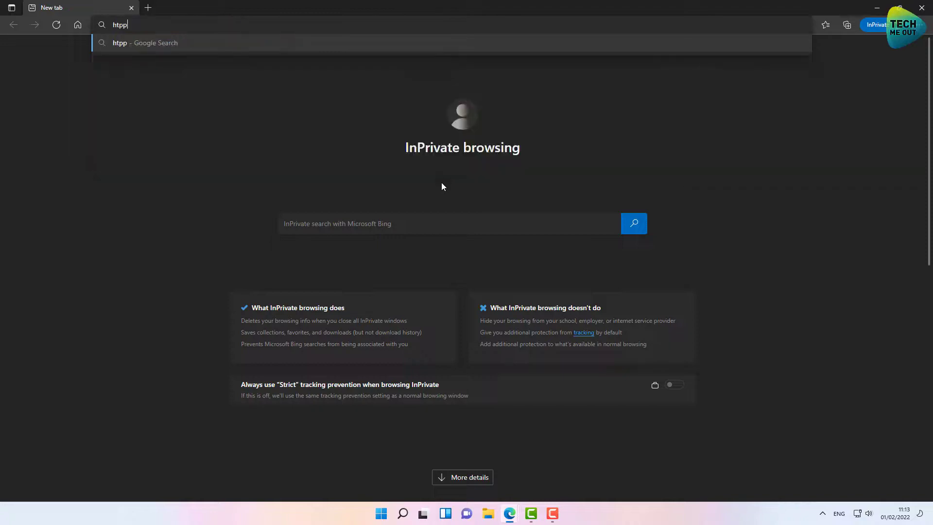
key("BackSpace")
key("BackSpace")
key("BackSpace")
key("BackSpace")
type("ht")
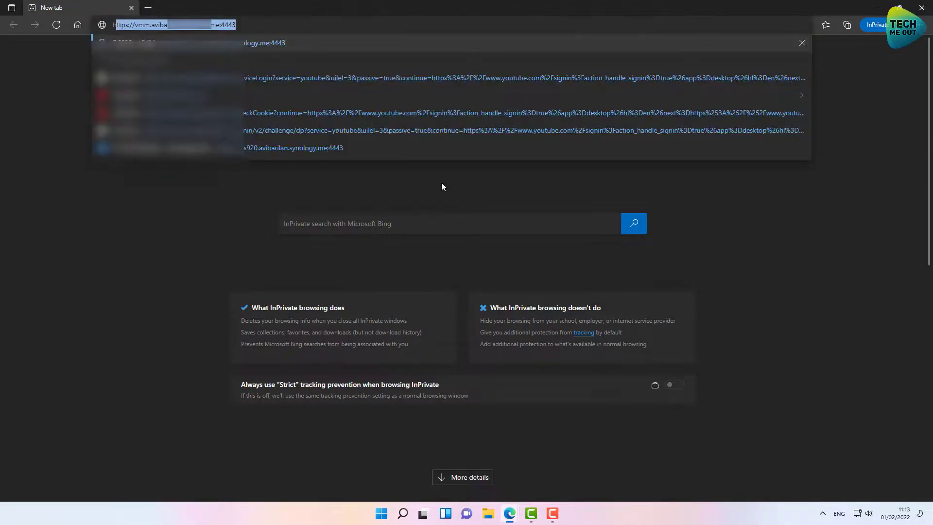
type("tps")
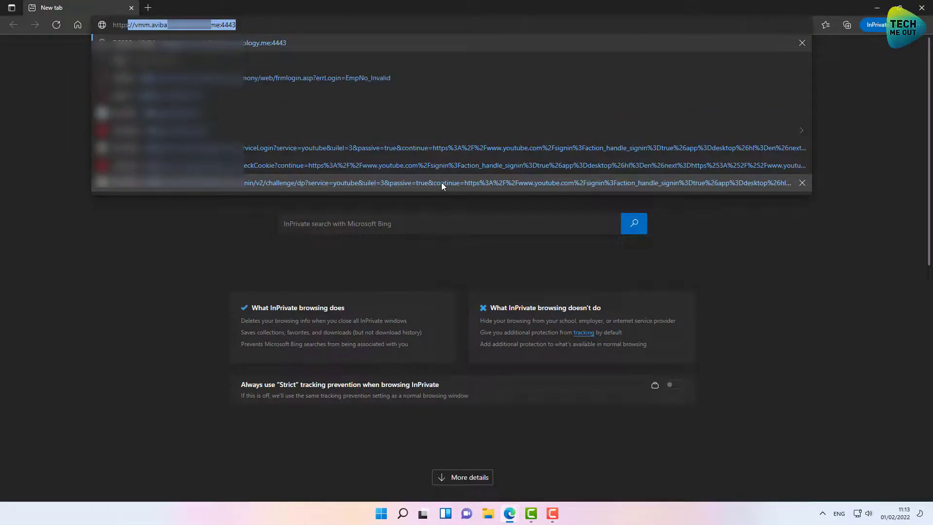
type("://")
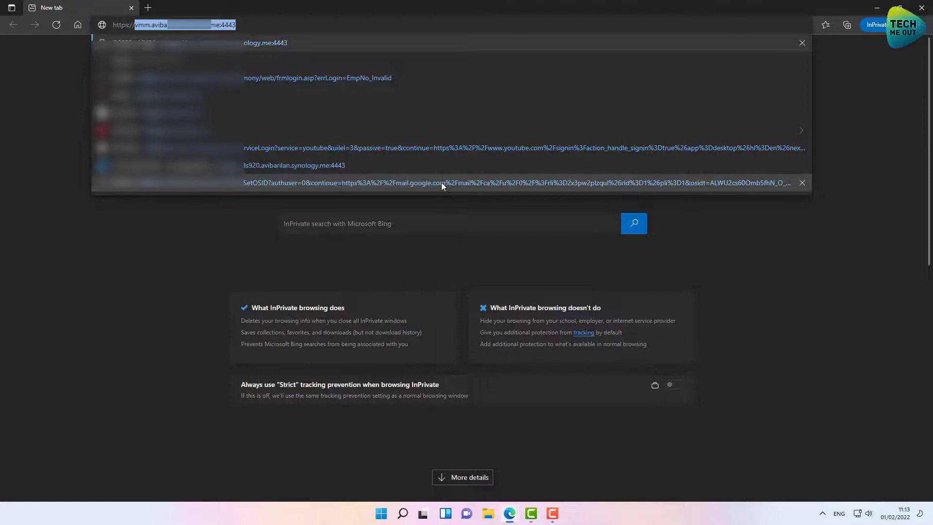
type("download")
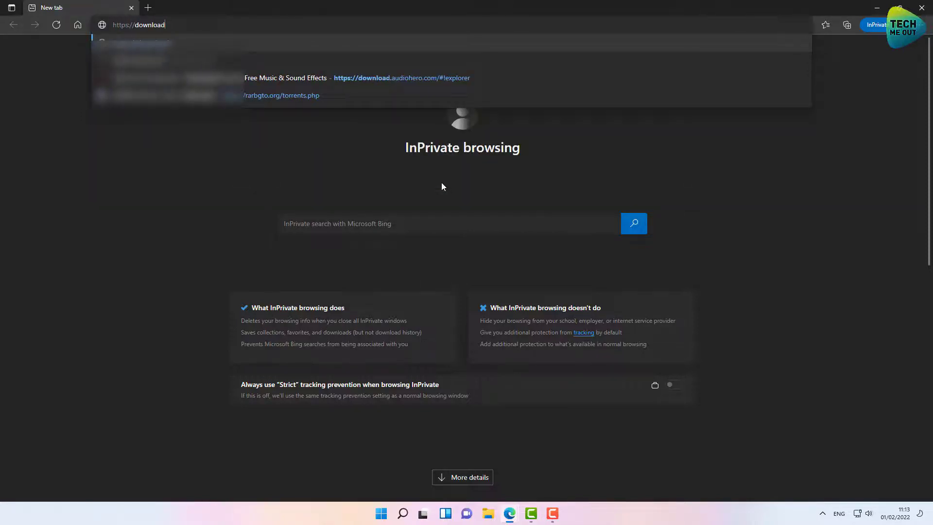
type(".a")
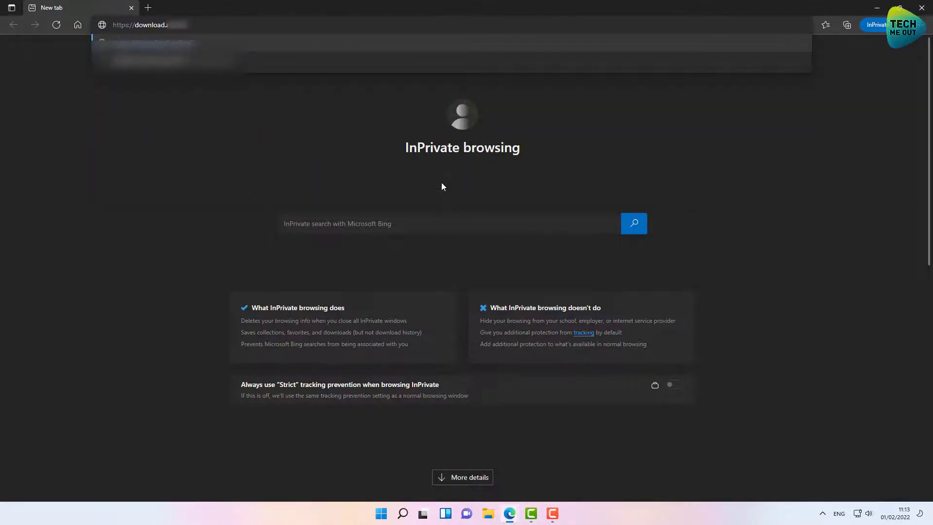
type("logy.me:4443")
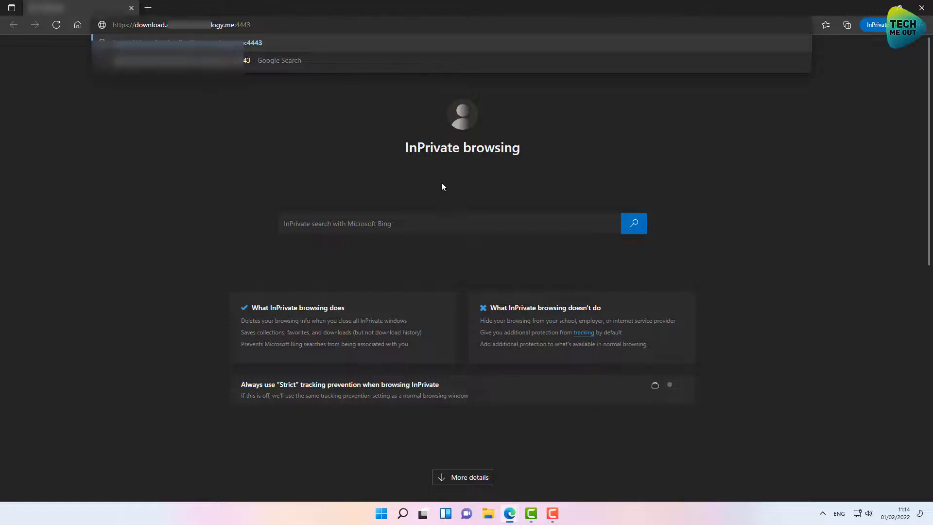
key("Return")
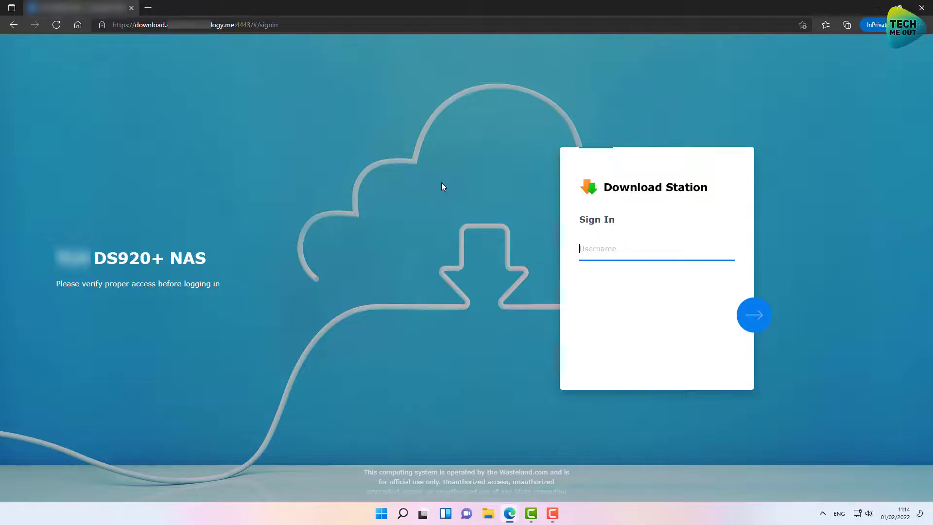
- Sign in to Download Station with the saved username, switching to password sign-in and entering the account password
type("sy")
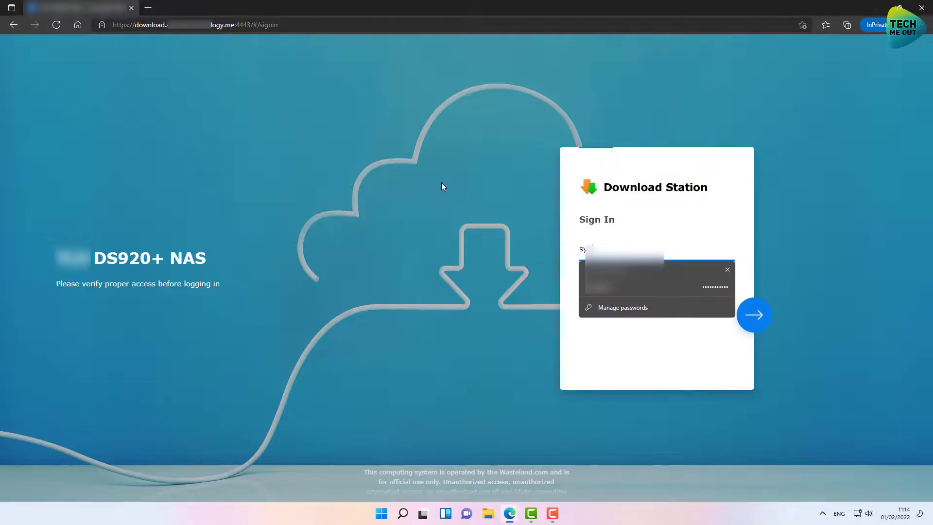
key("Down")
key("Return")
key("Return")
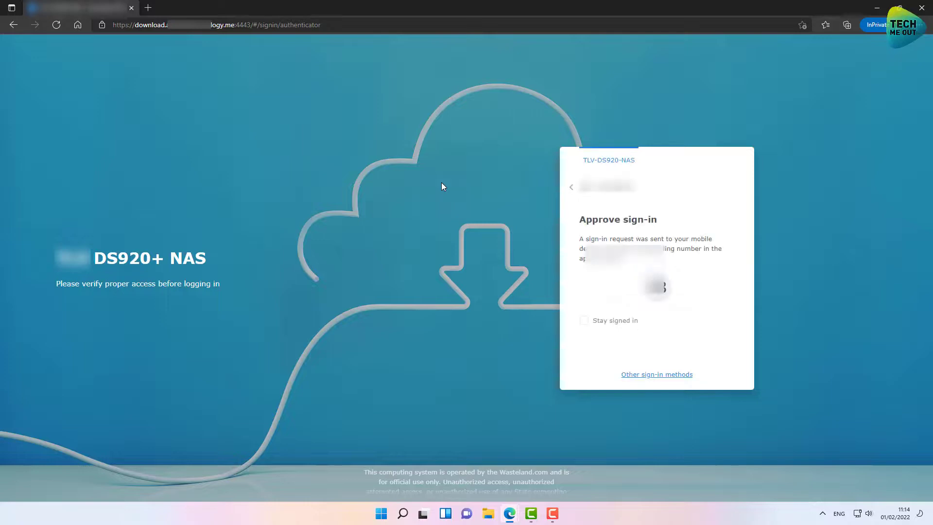
left_click(649, 374)
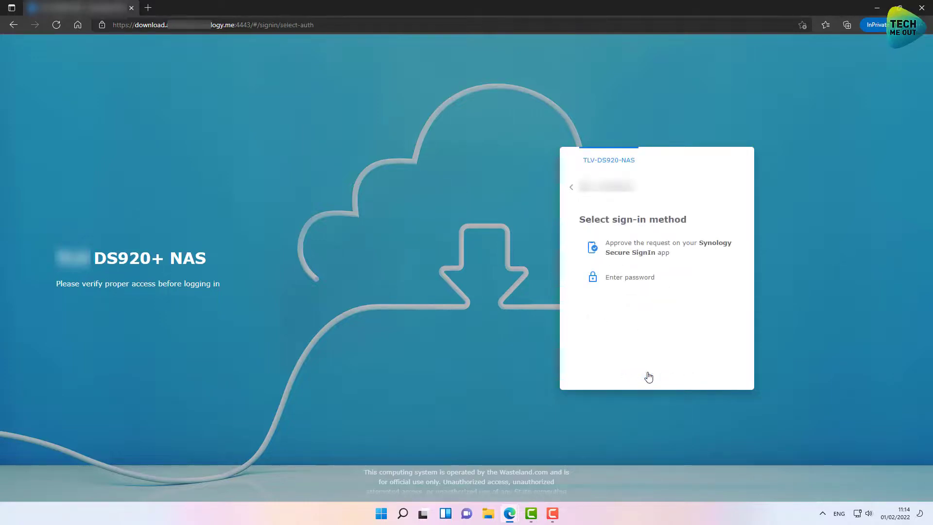
left_click(624, 278)
type("password1")
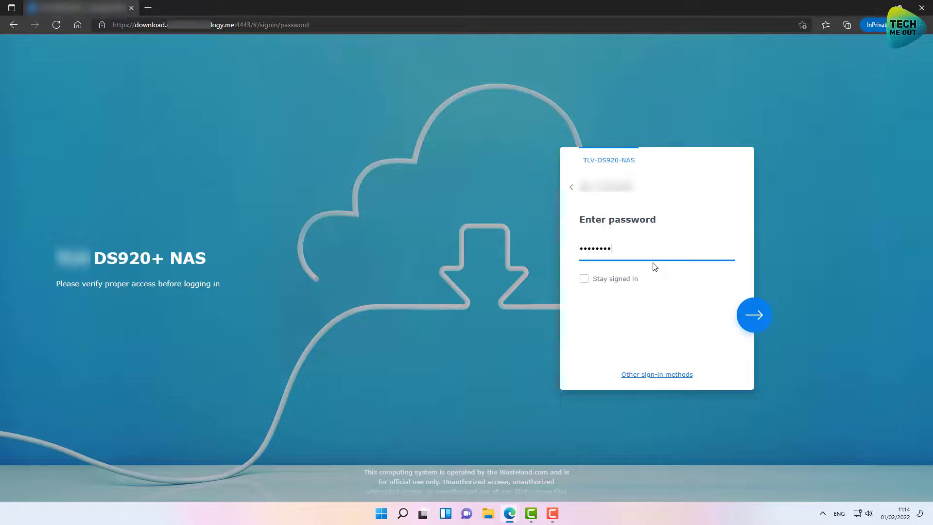